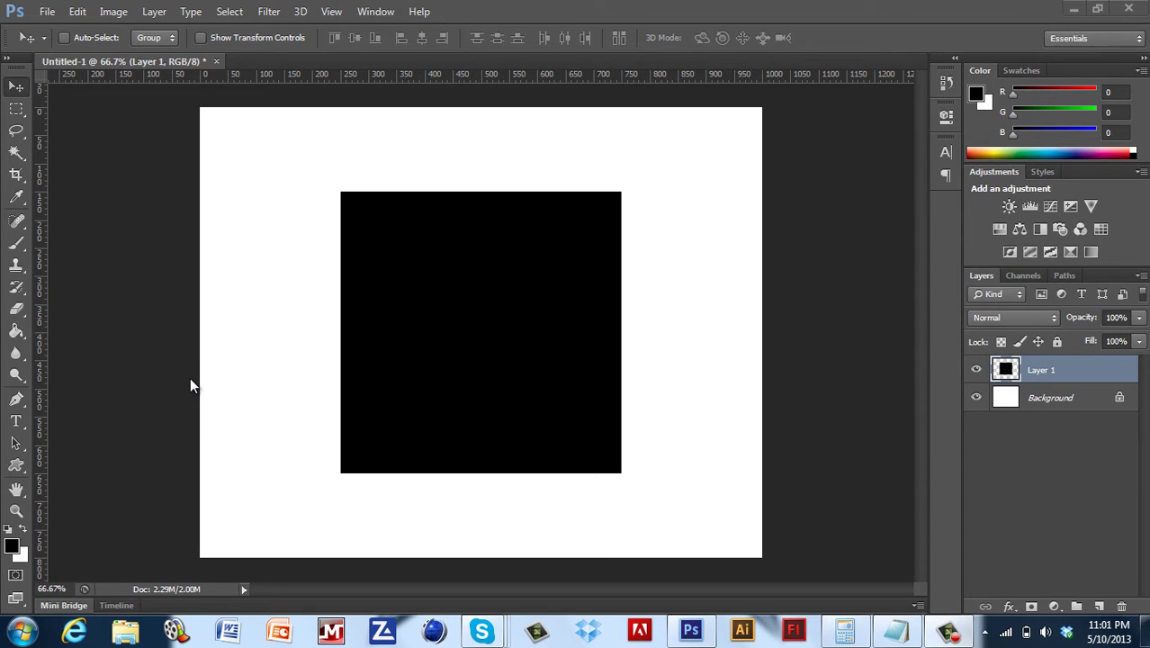
Open Image Size and select the 1000-pixel width value, leaving the document units at inches
{"action": "left_click", "coordinate": [105, 18]}
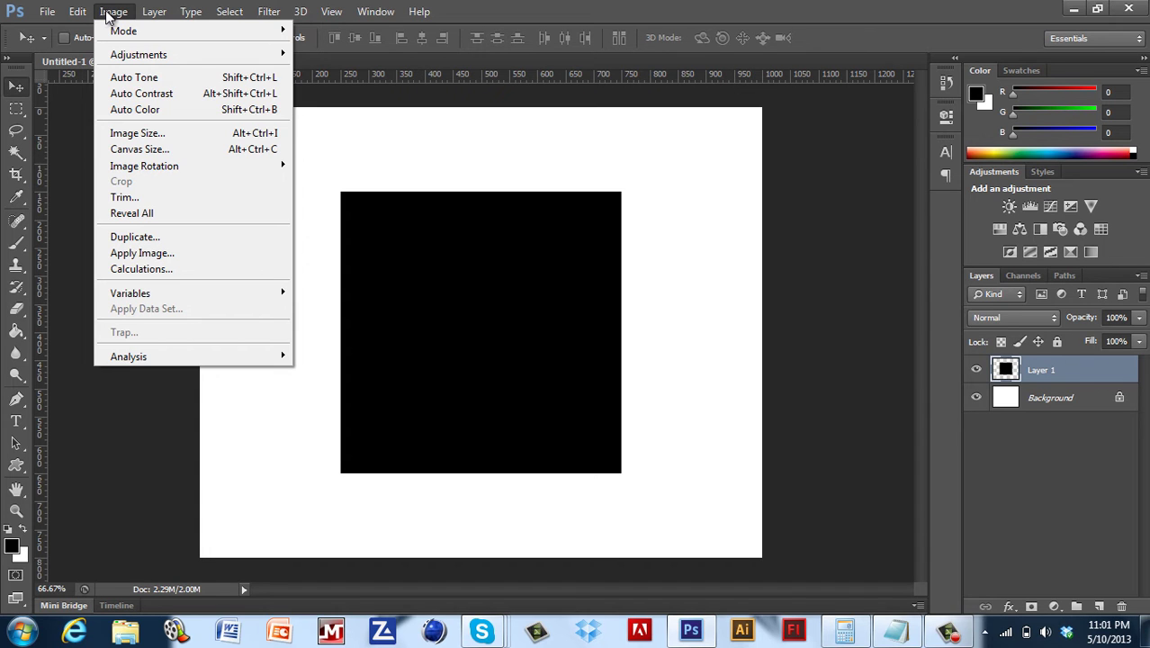
{"action": "left_click", "coordinate": [141, 133]}
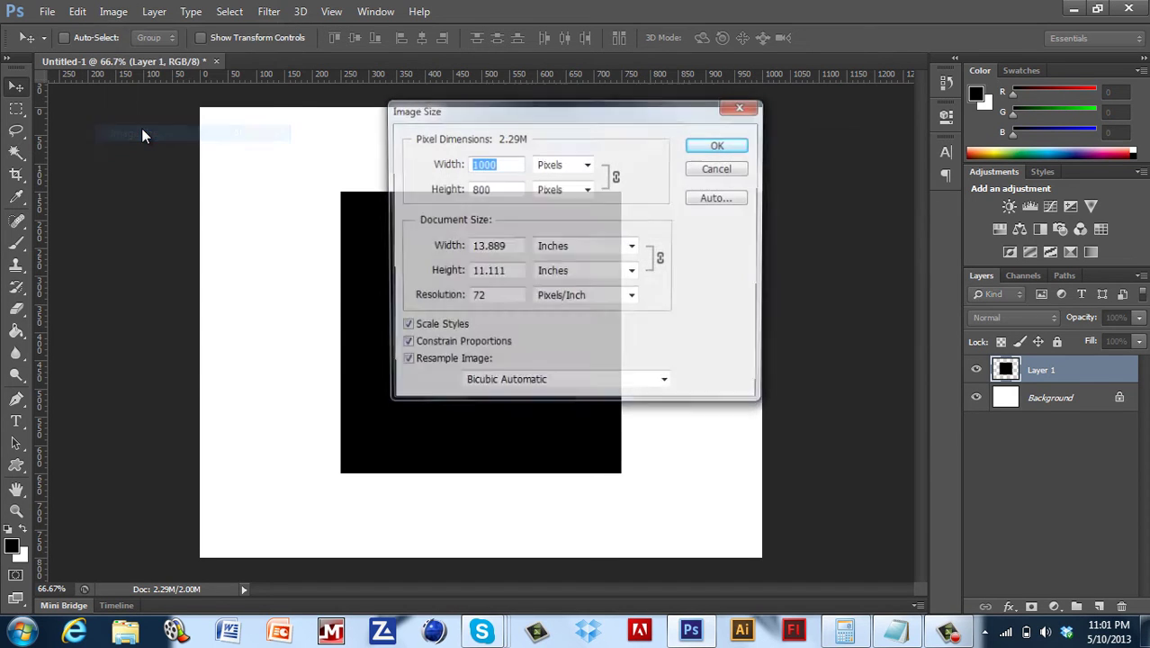
{"action": "left_click", "coordinate": [628, 242]}
{"action": "left_click", "coordinate": [628, 242]}
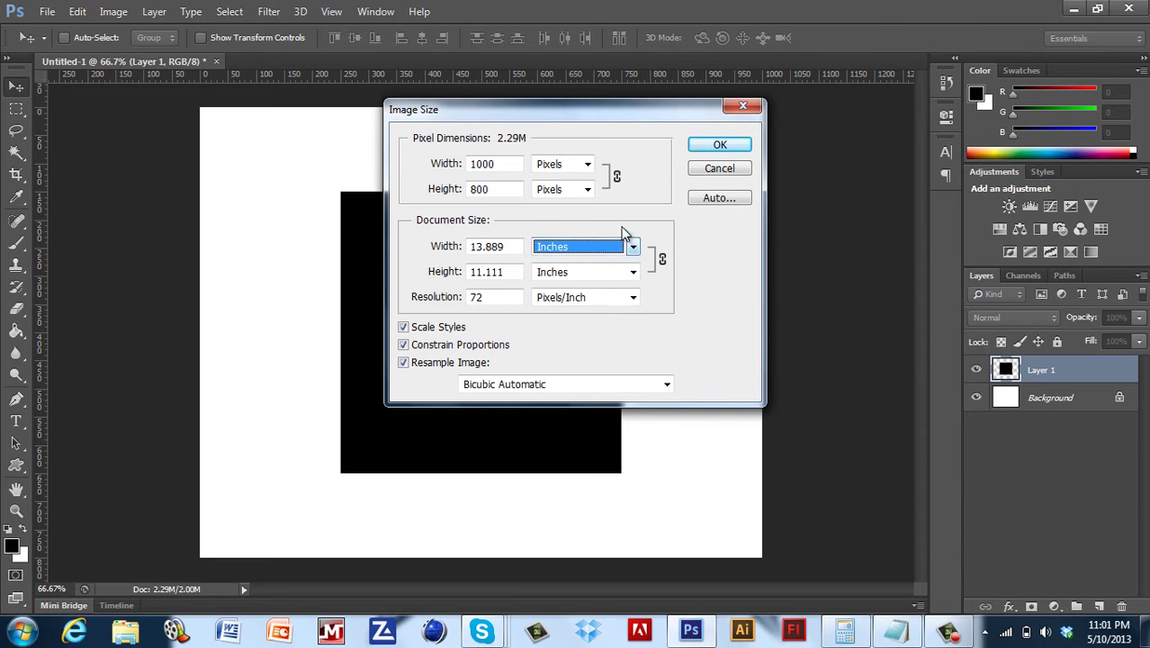
{"action": "left_click", "coordinate": [492, 164]}
{"action": "left_click_drag", "start_coordinate": [468, 166], "coordinate": [471, 189]}
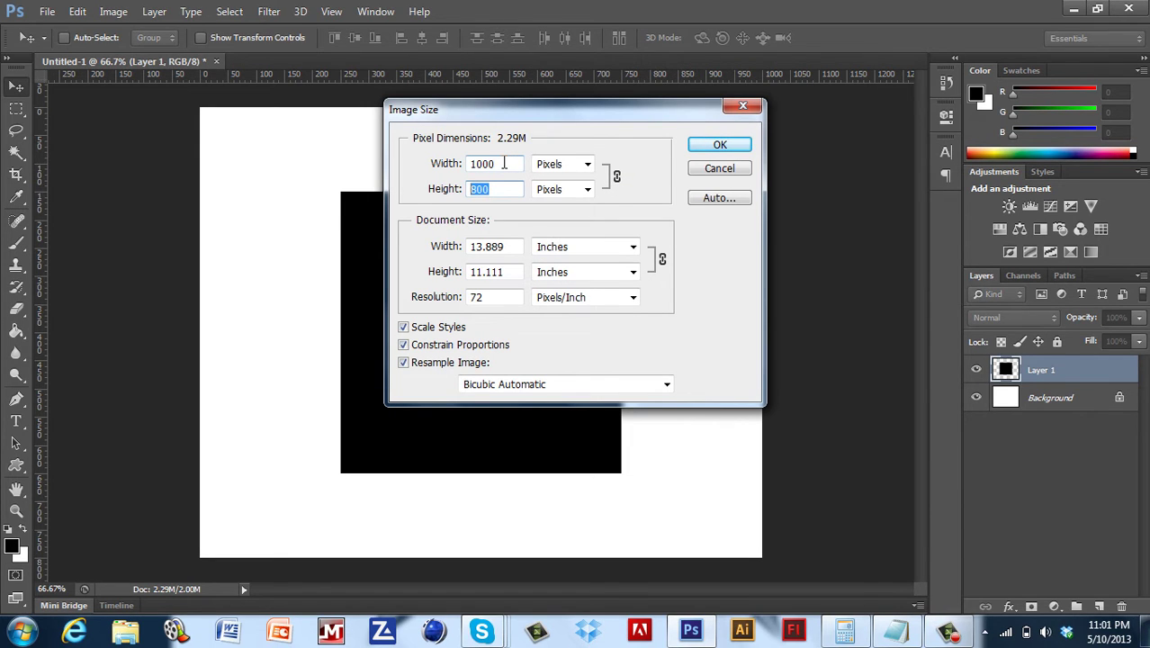
{"action": "left_click_drag", "start_coordinate": [504, 163], "coordinate": [402, 151]}
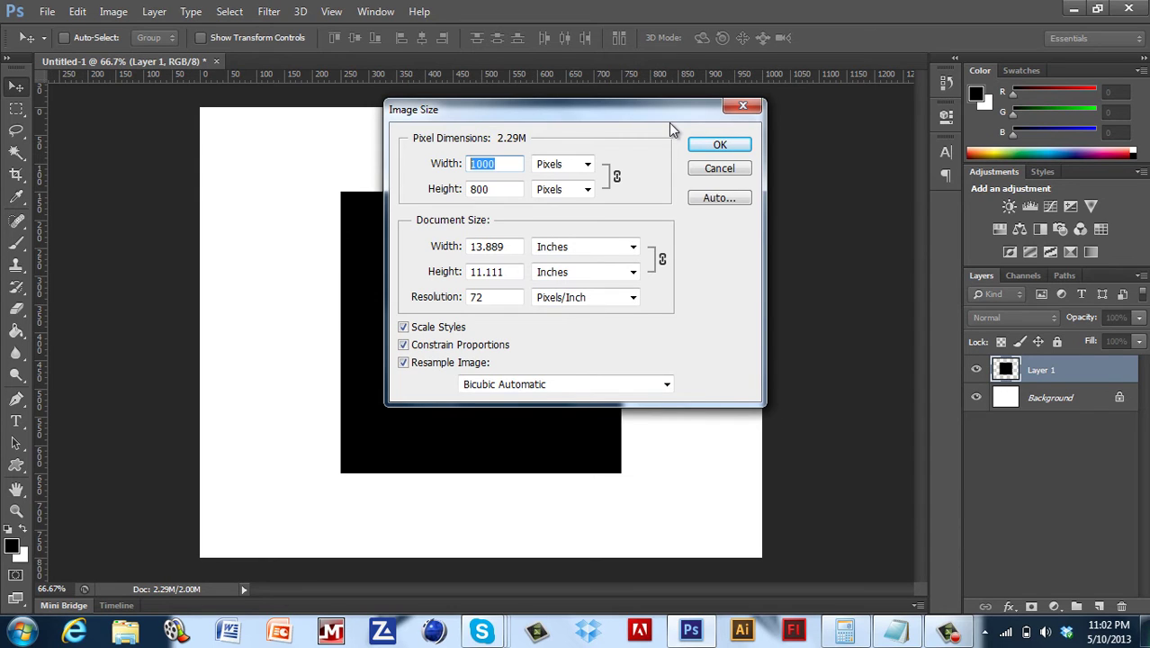
Set the pixel width to 500 so height becomes 400, and apply the resize
{"action": "type", "text": "500"}
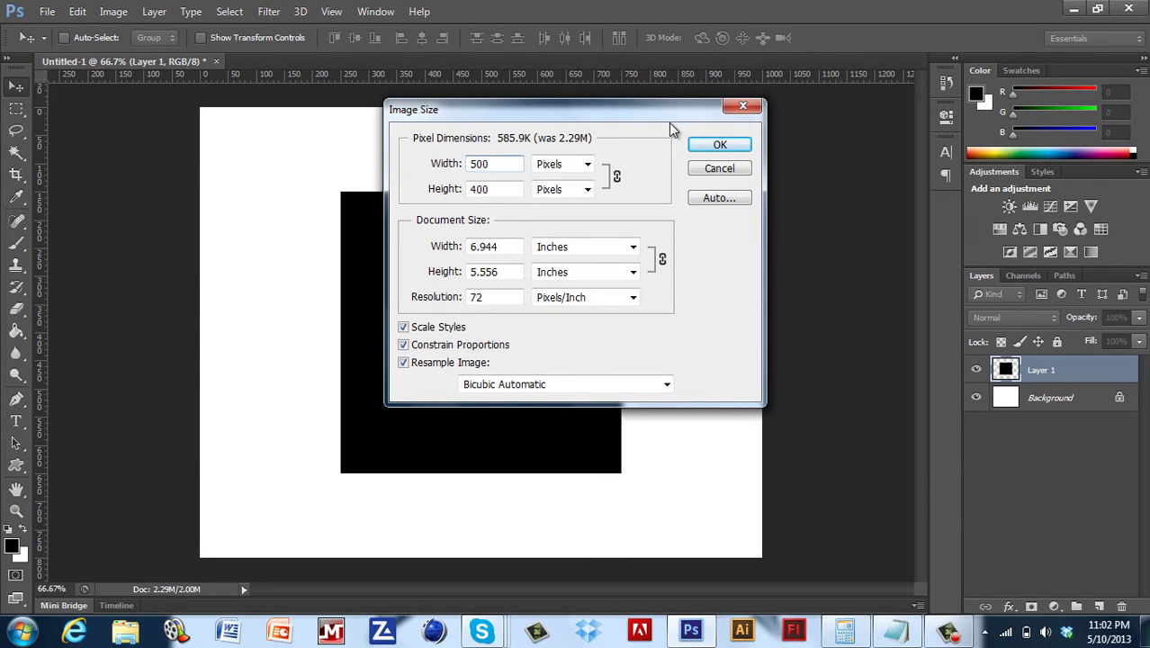
{"action": "key", "text": "BackSpace"}
{"action": "type", "text": "5"}
{"action": "key", "text": "BackSpace"}
{"action": "type", "text": "7"}
{"action": "key", "text": "BackSpace"}
{"action": "type", "text": "8"}
{"action": "key", "text": "BackSpace"}
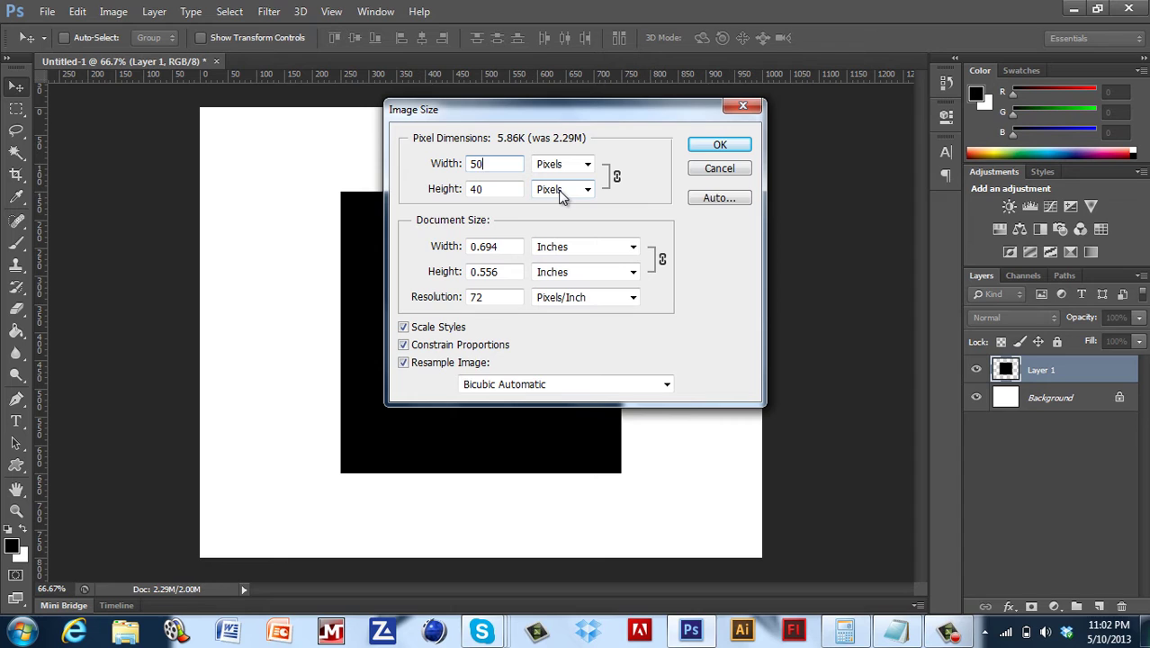
{"action": "type", "text": "0"}
{"action": "left_click", "coordinate": [738, 151]}
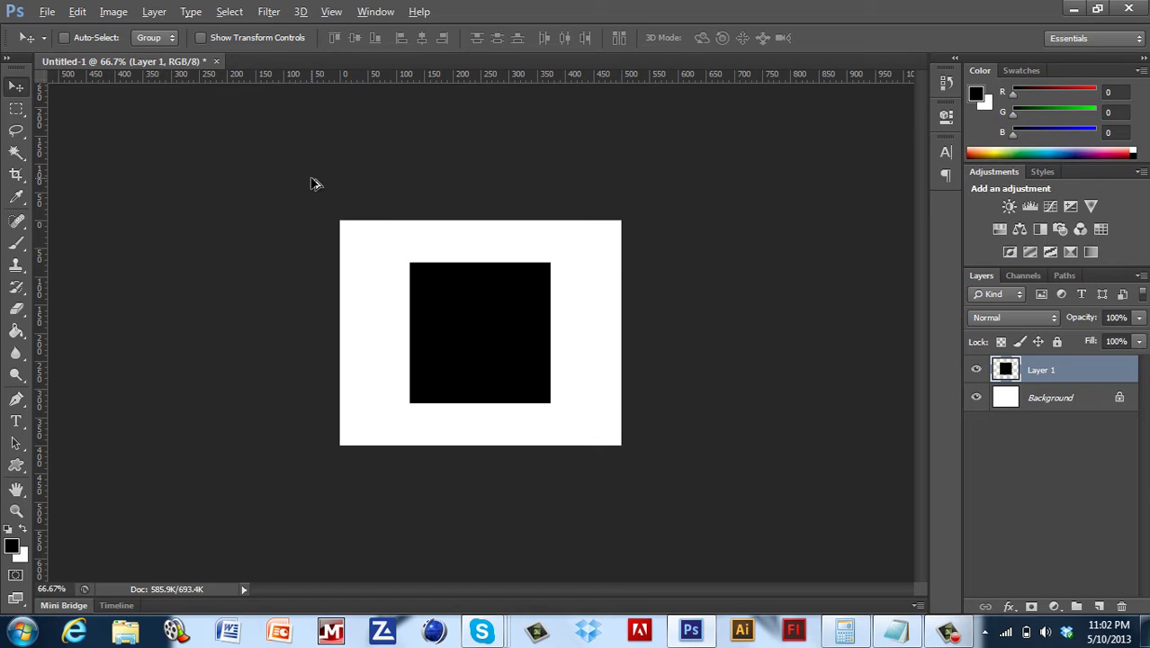
Undo the Image Size change to restore the full 1000 × 800 image (2.29M)
{"action": "key", "text": "ctrl+z"}
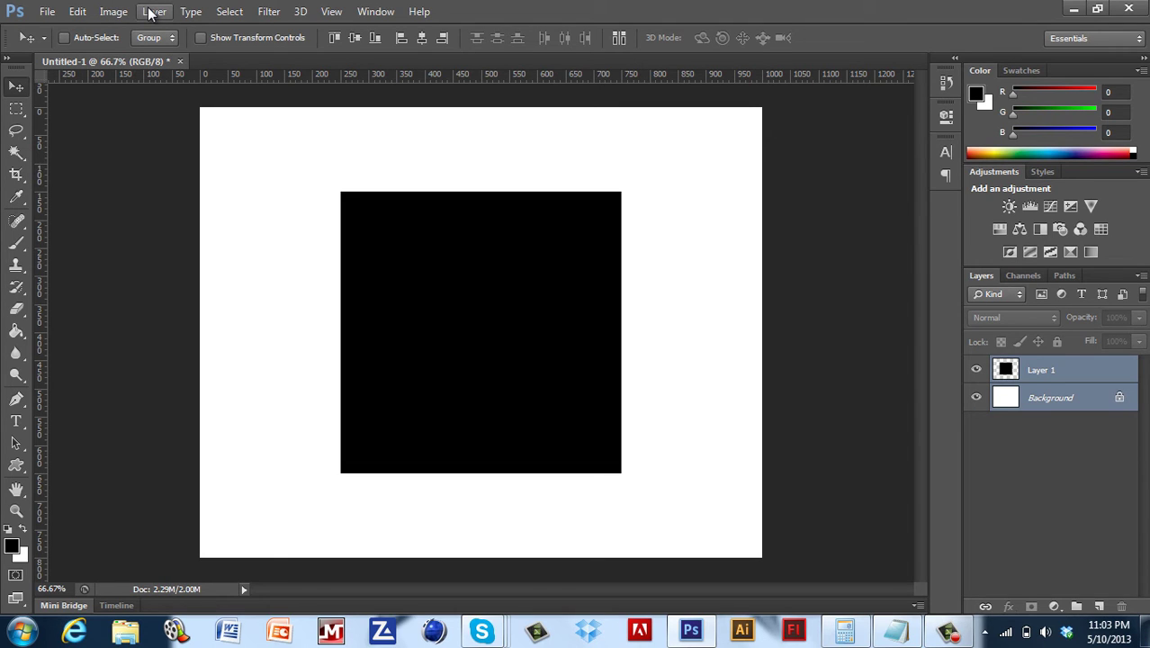
Set Canvas Size width to 800 with the centre anchor, and proceed past the clipping warning, never showing it again
{"action": "left_click", "coordinate": [129, 12]}
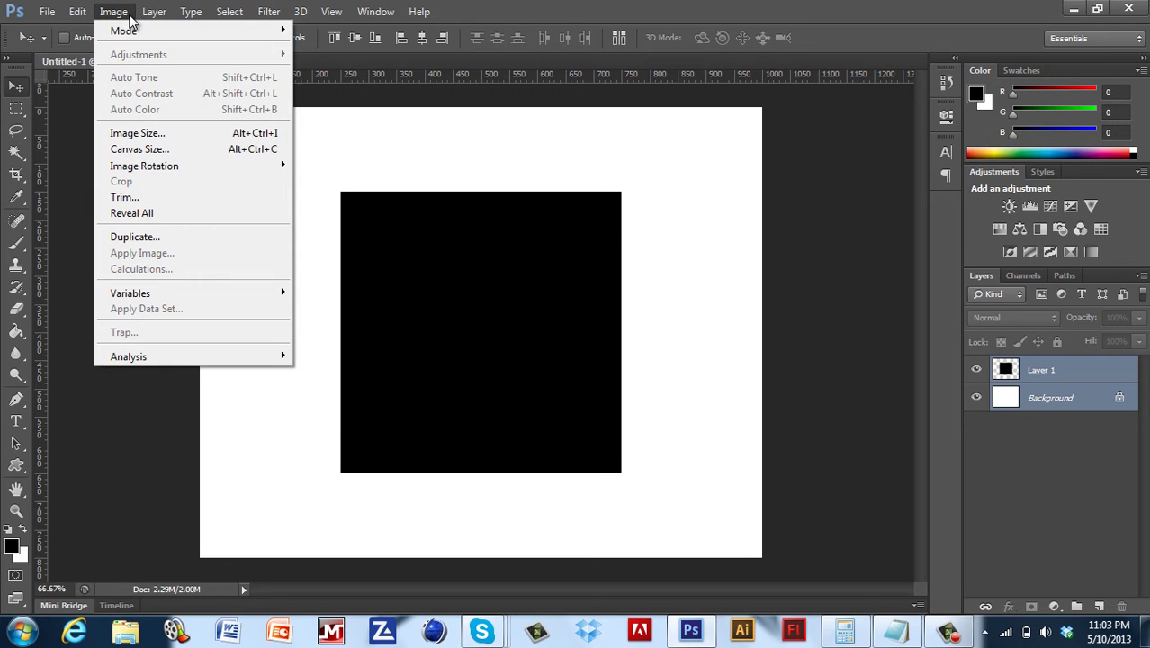
{"action": "left_click", "coordinate": [140, 151]}
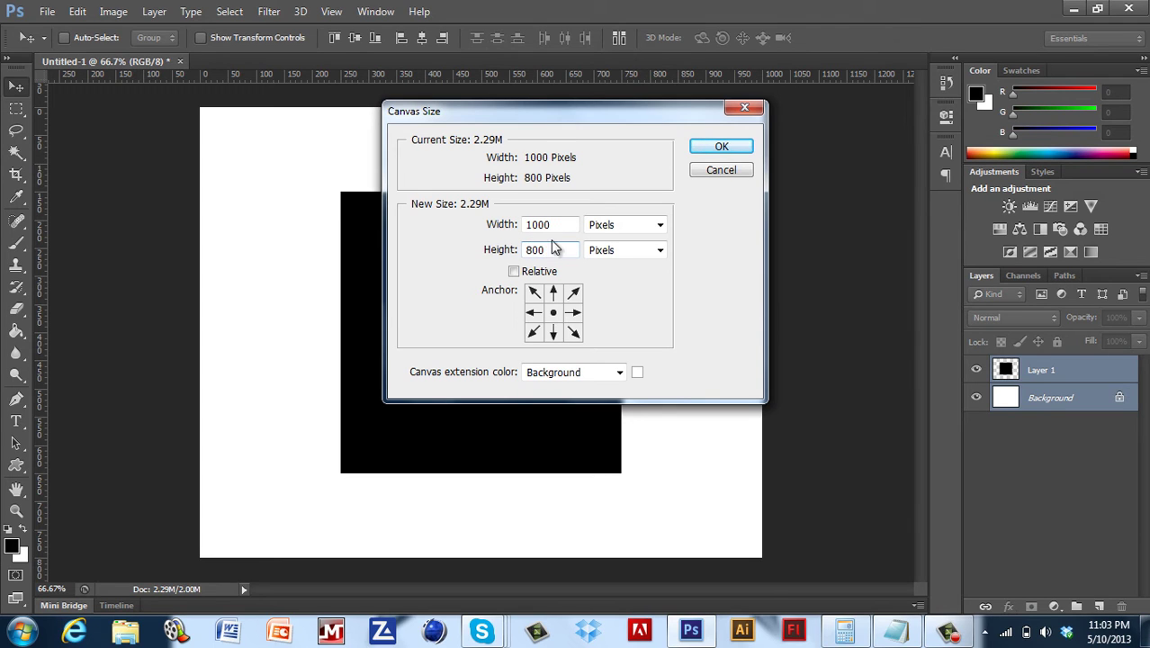
{"action": "left_click_drag", "start_coordinate": [558, 225], "coordinate": [305, 211]}
{"action": "type", "text": "800"}
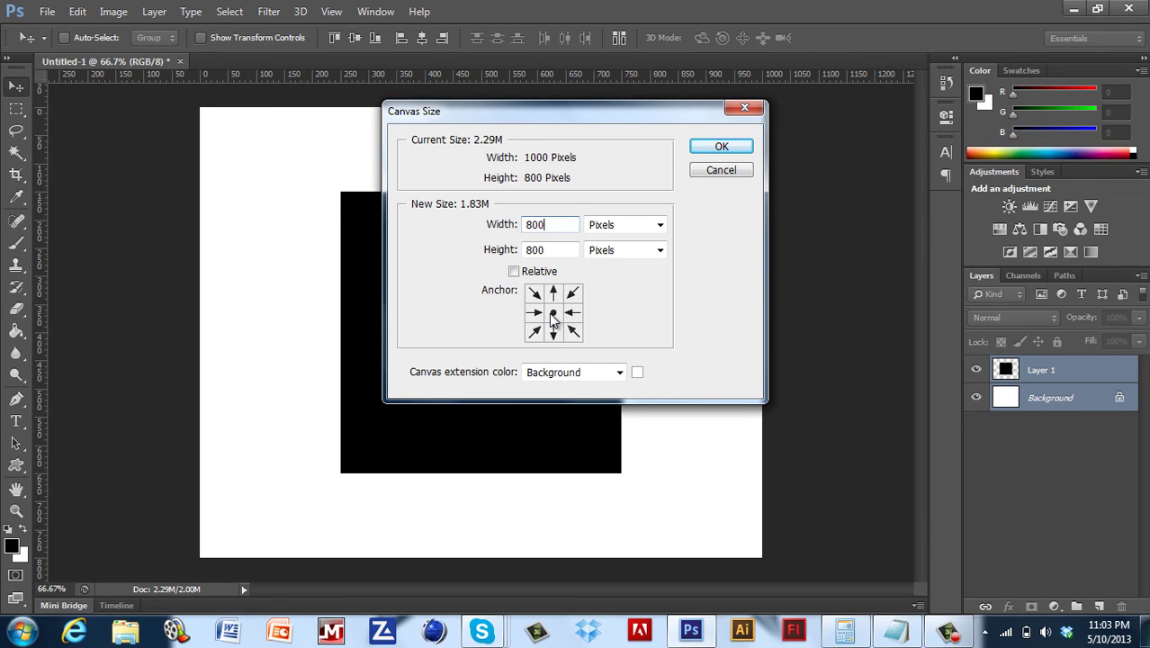
{"action": "left_click", "coordinate": [721, 144]}
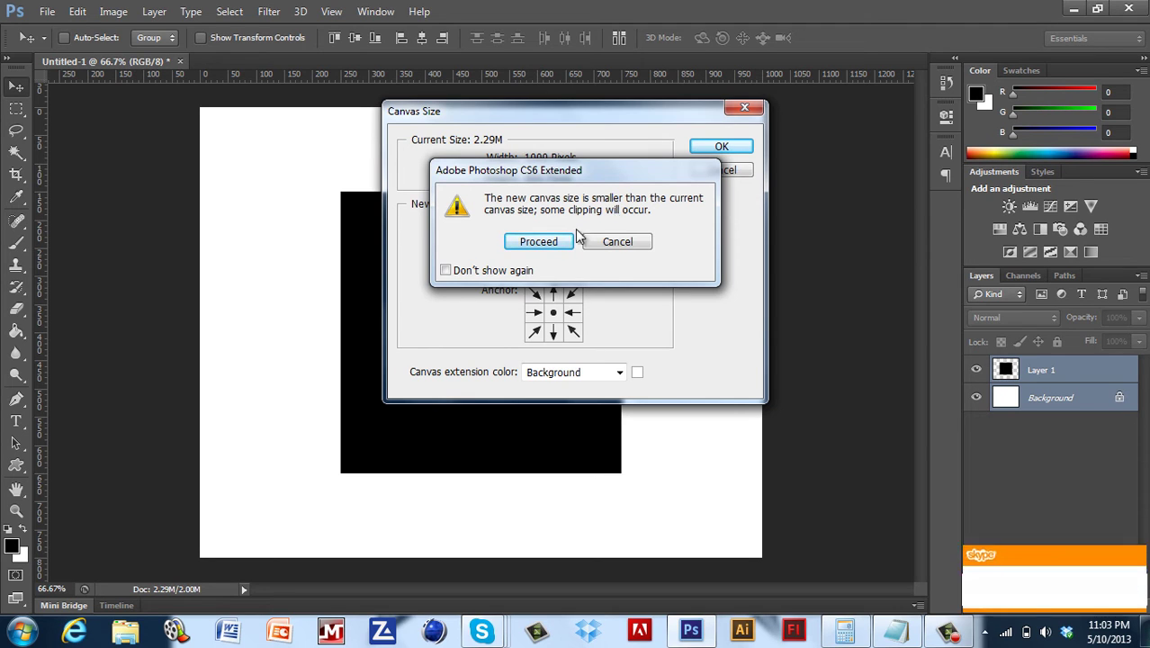
{"action": "left_click", "coordinate": [450, 274]}
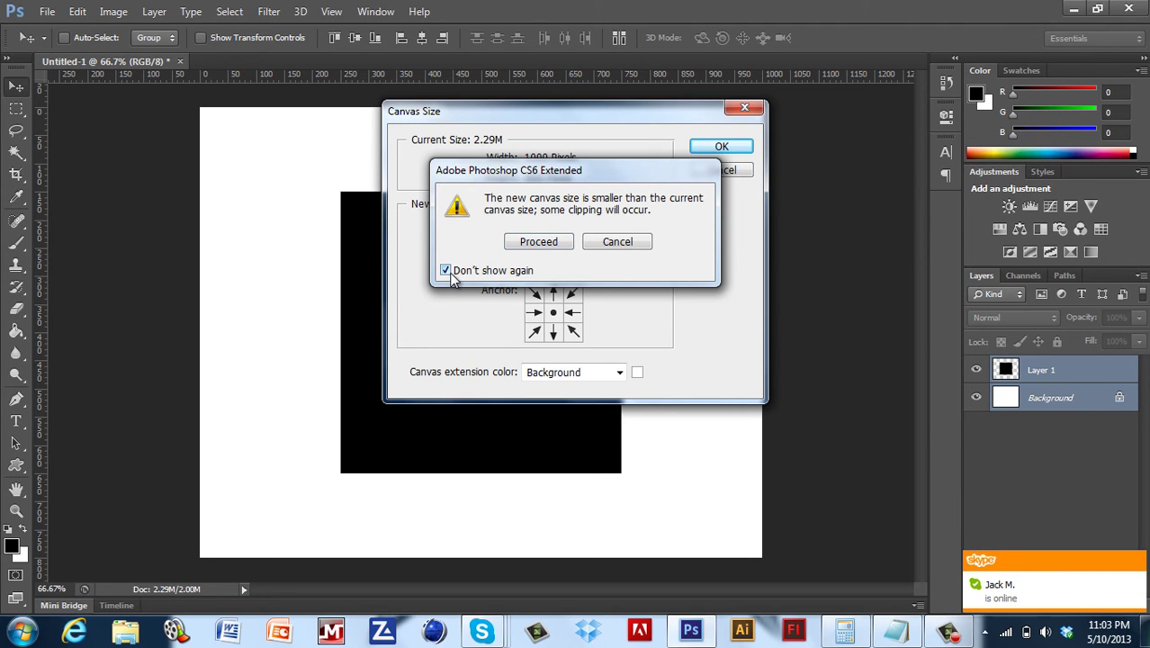
{"action": "left_click", "coordinate": [536, 242]}
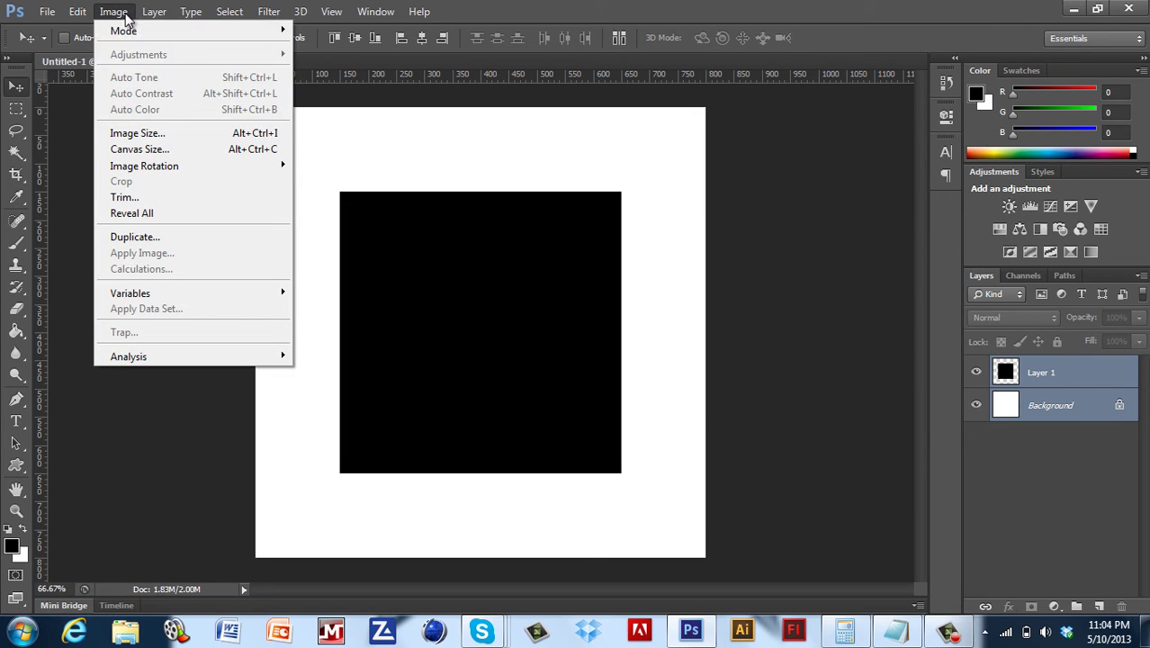
{"action": "left_click", "coordinate": [147, 132]}
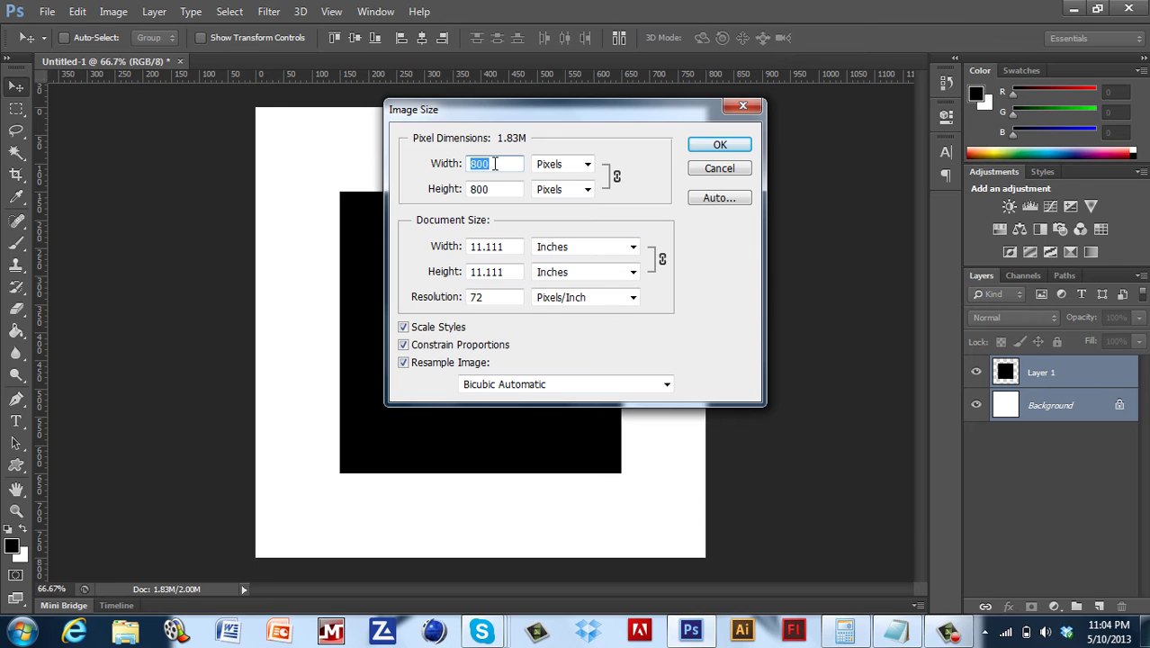
{"action": "type", "text": "500"}
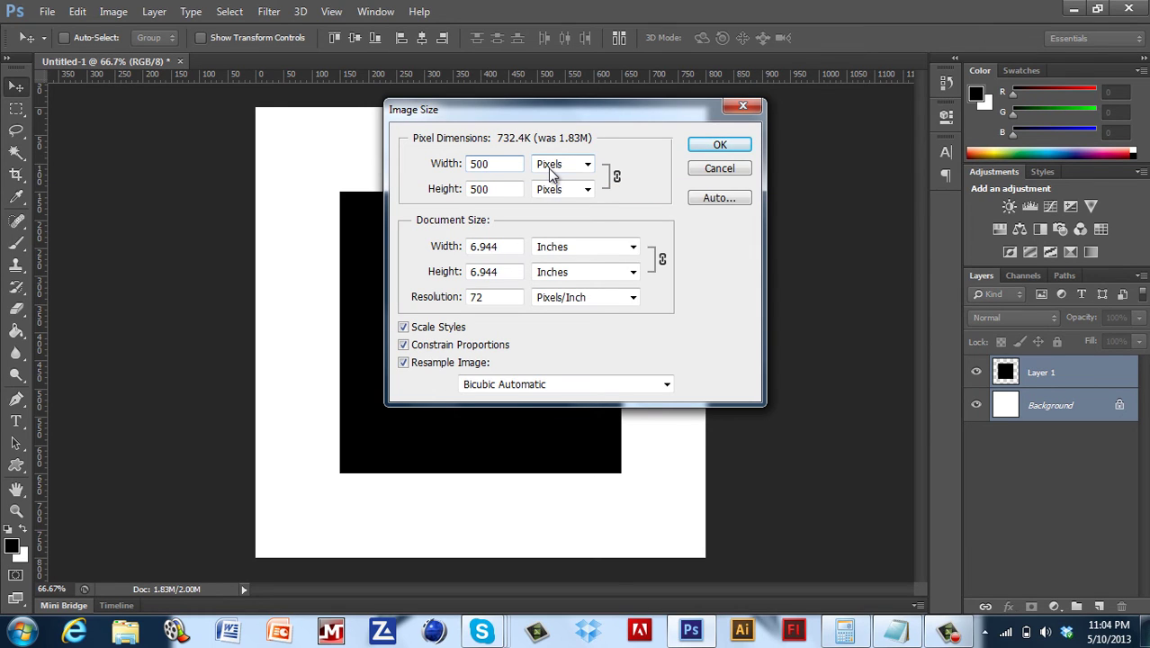
{"action": "key", "text": "BackSpace"}
{"action": "key", "text": "BackSpace"}
{"action": "key", "text": "BackSpace"}
{"action": "type", "text": "100"}
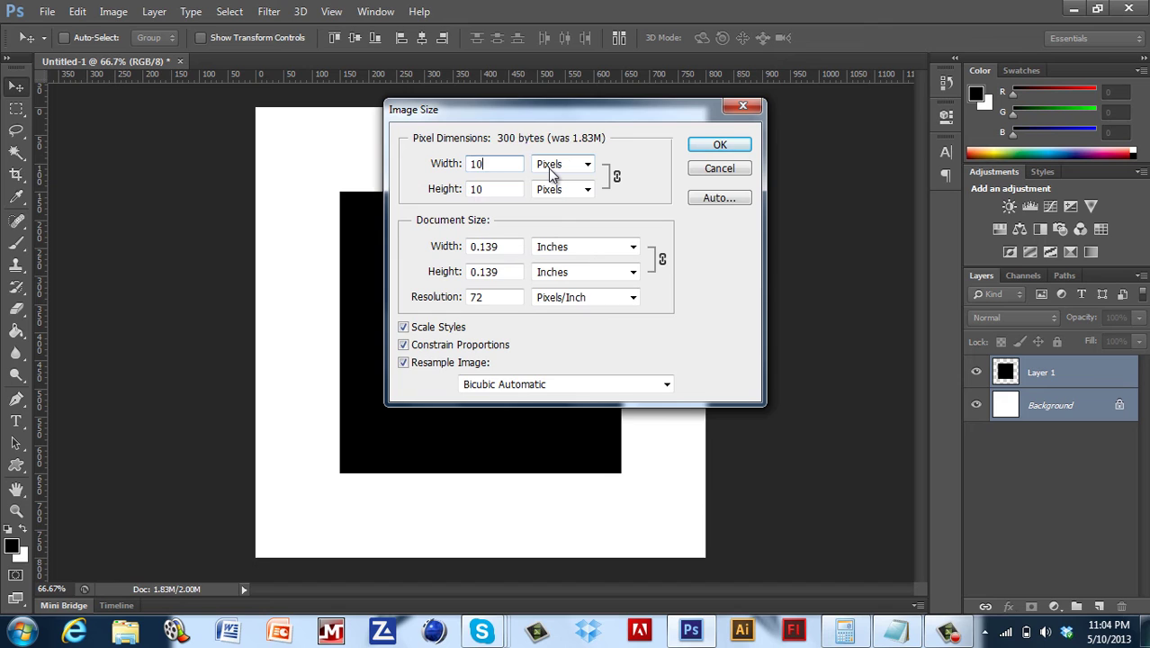
{"action": "left_click", "coordinate": [696, 170]}
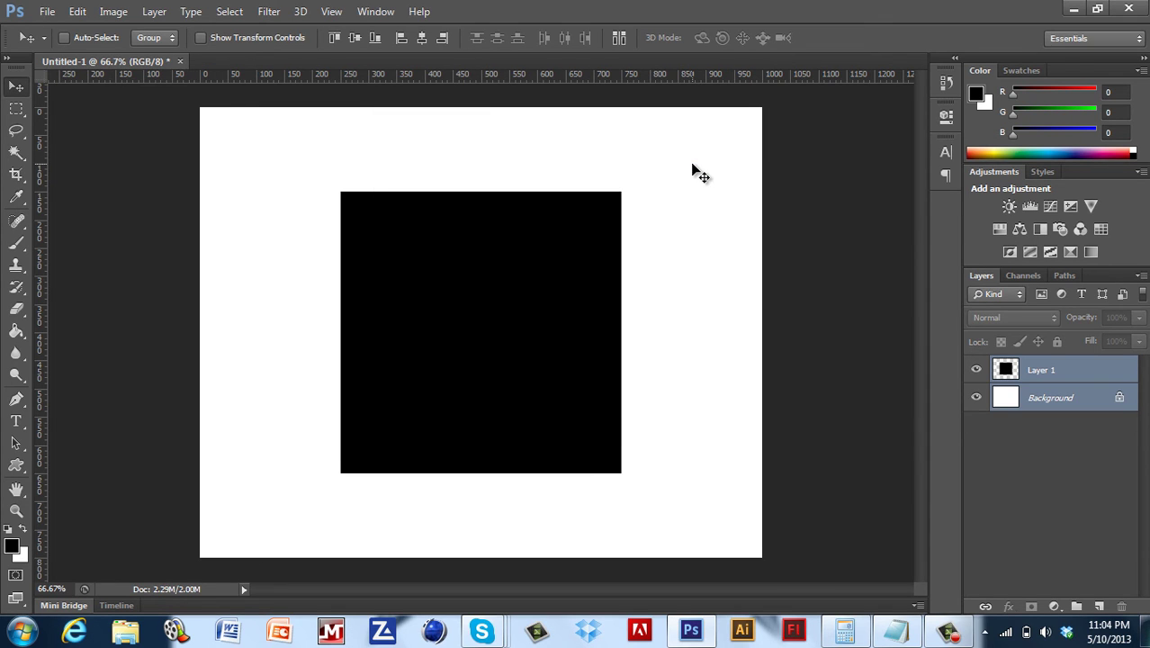
{"action": "left_click", "coordinate": [110, 12]}
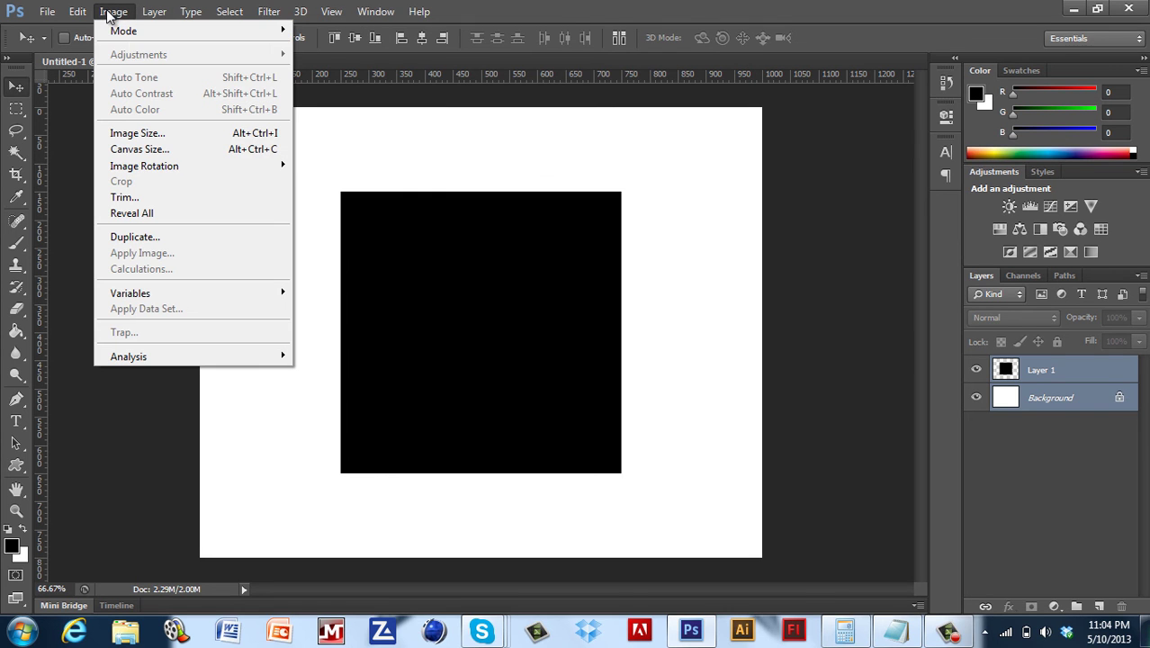
{"action": "left_click", "coordinate": [143, 150]}
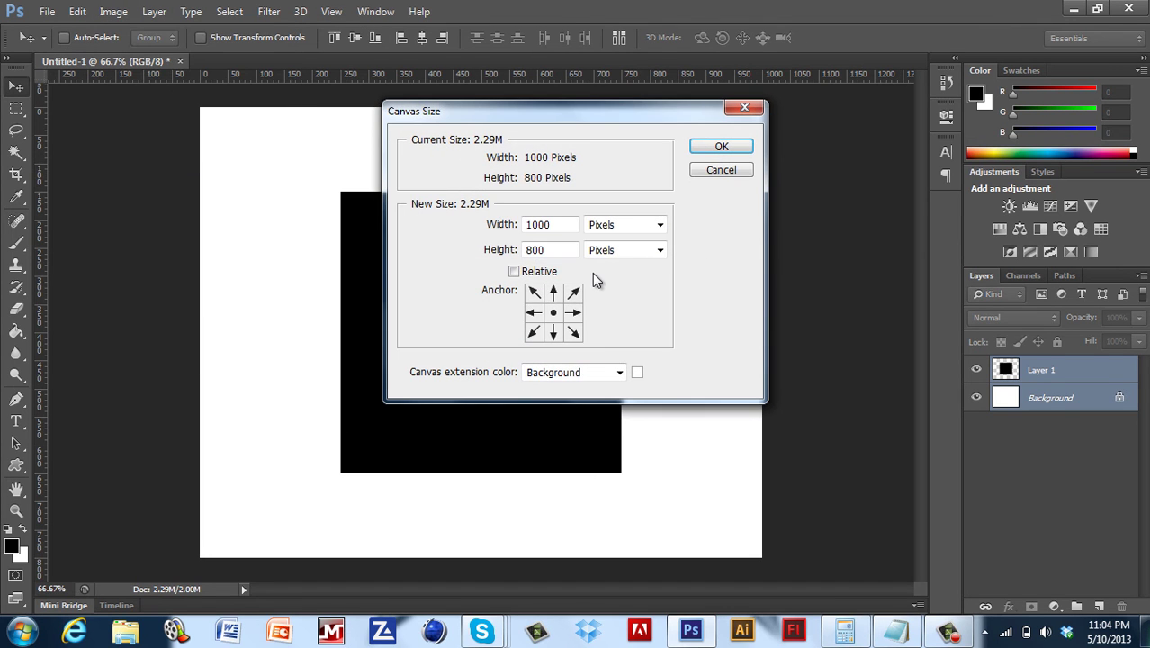
{"action": "double_click", "coordinate": [551, 253]}
{"action": "type", "text": "1000"}
{"action": "key", "text": "Return"}
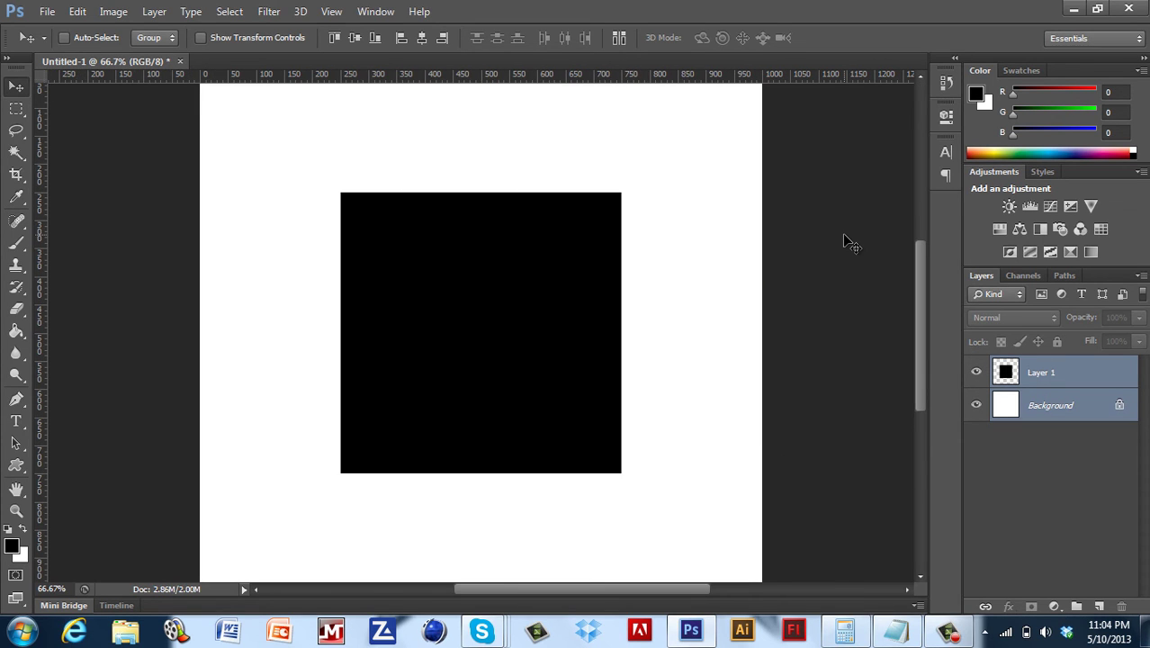
{"action": "key", "text": "ctrl+z"}
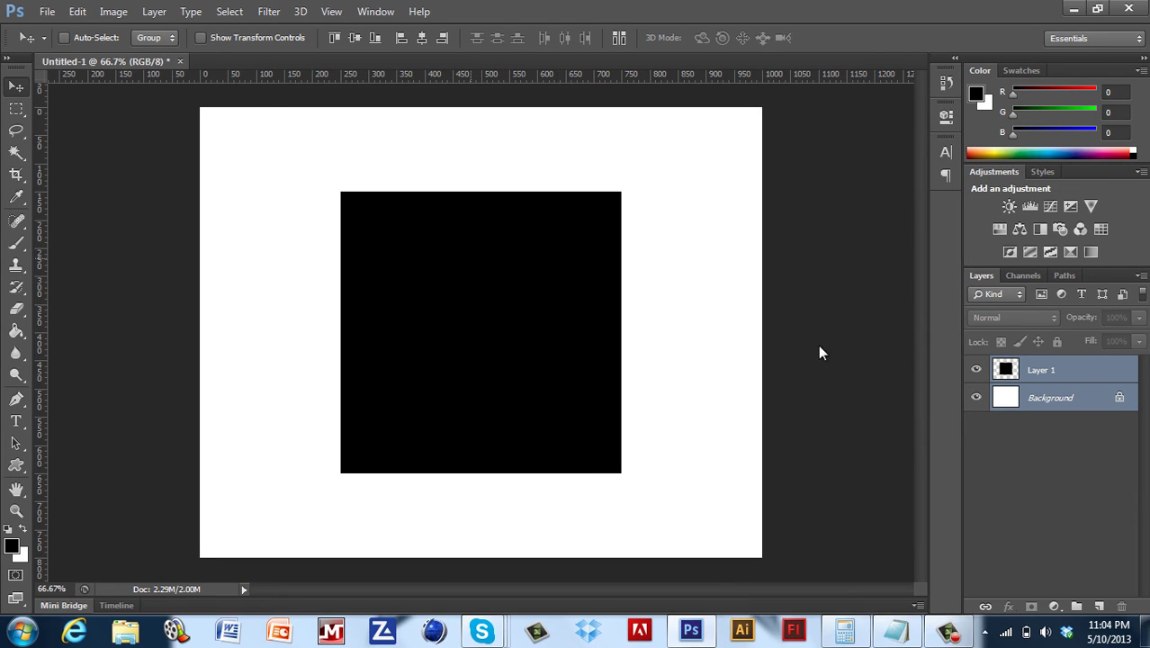
{"action": "left_click", "coordinate": [1055, 369]}
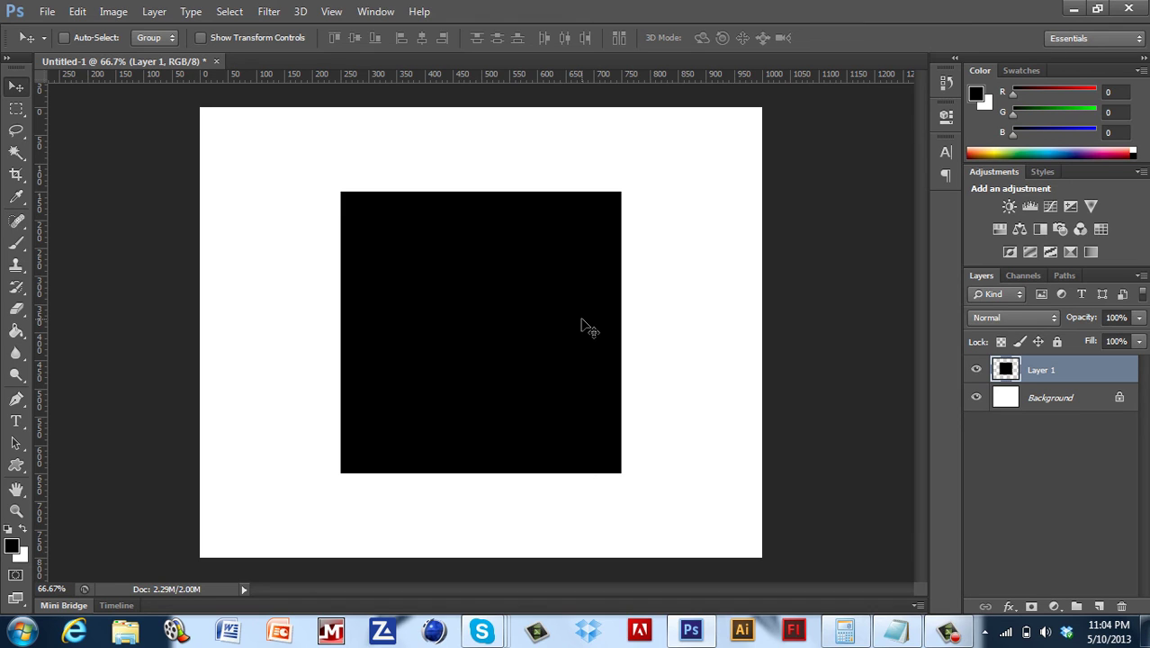
Drag the black square to the right edge, then try an 800 px canvas width and undo it
{"action": "left_click_drag", "start_coordinate": [583, 325], "coordinate": [722, 319]}
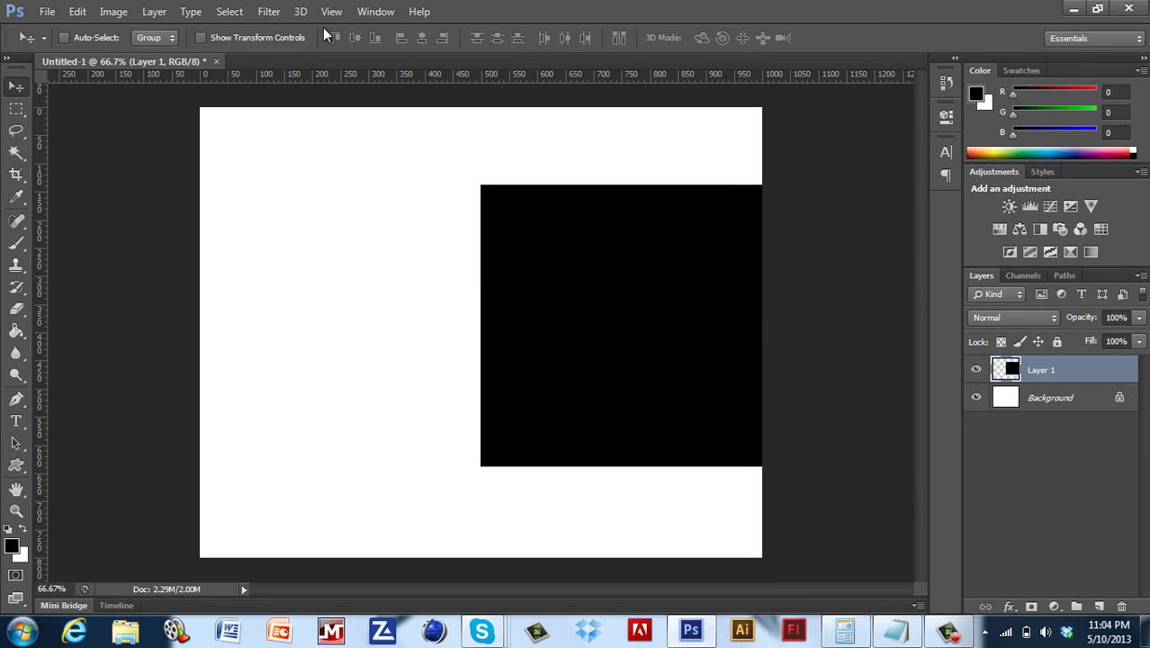
{"action": "left_click", "coordinate": [114, 10]}
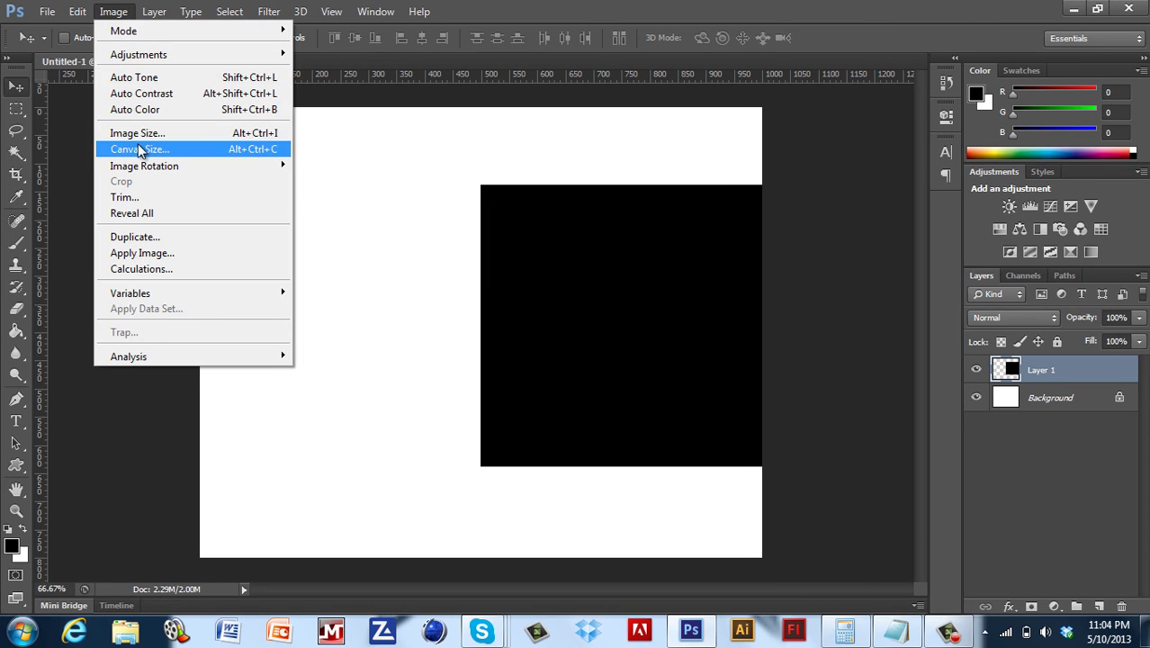
{"action": "left_click", "coordinate": [140, 147]}
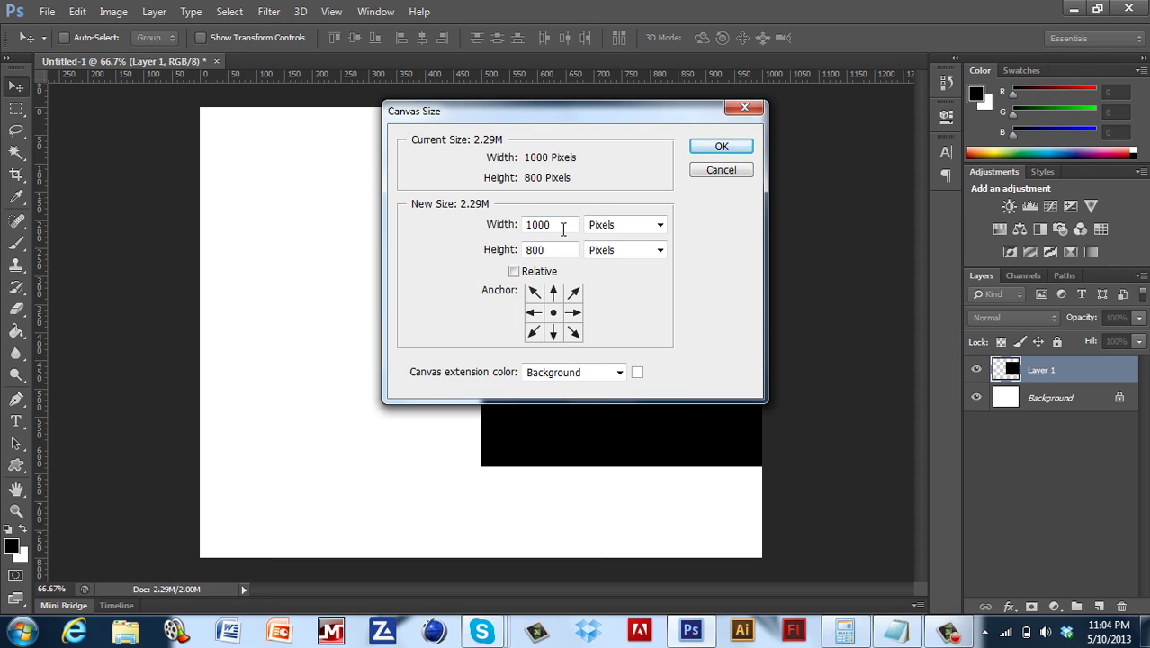
{"action": "left_click_drag", "start_coordinate": [559, 226], "coordinate": [487, 220]}
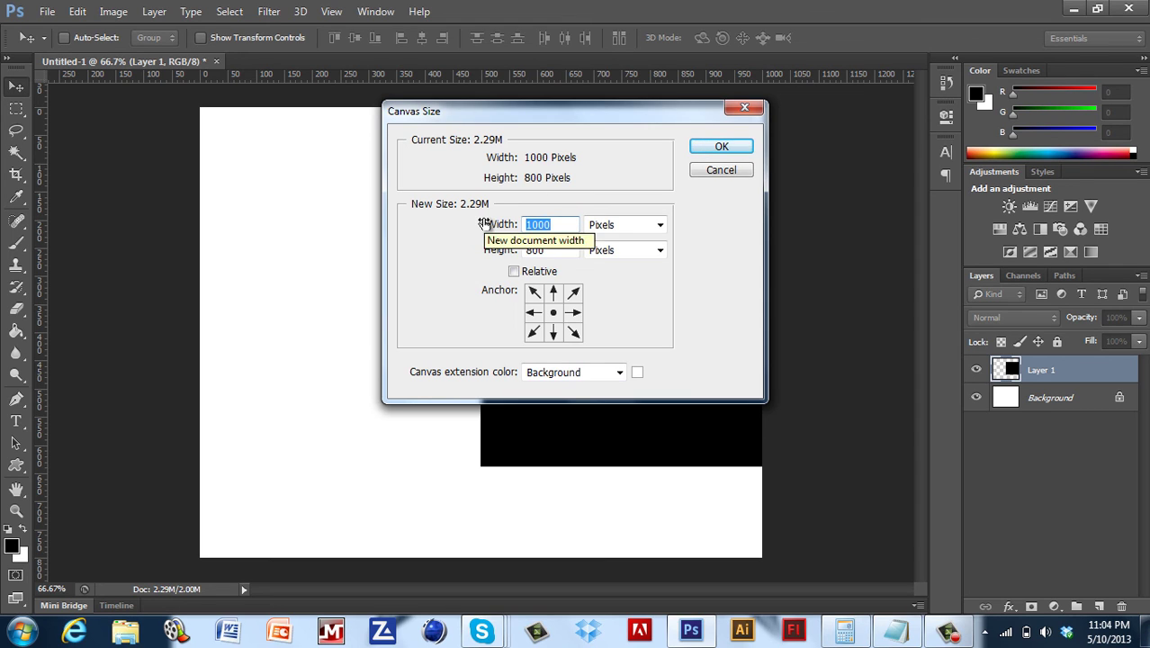
{"action": "type", "text": "800"}
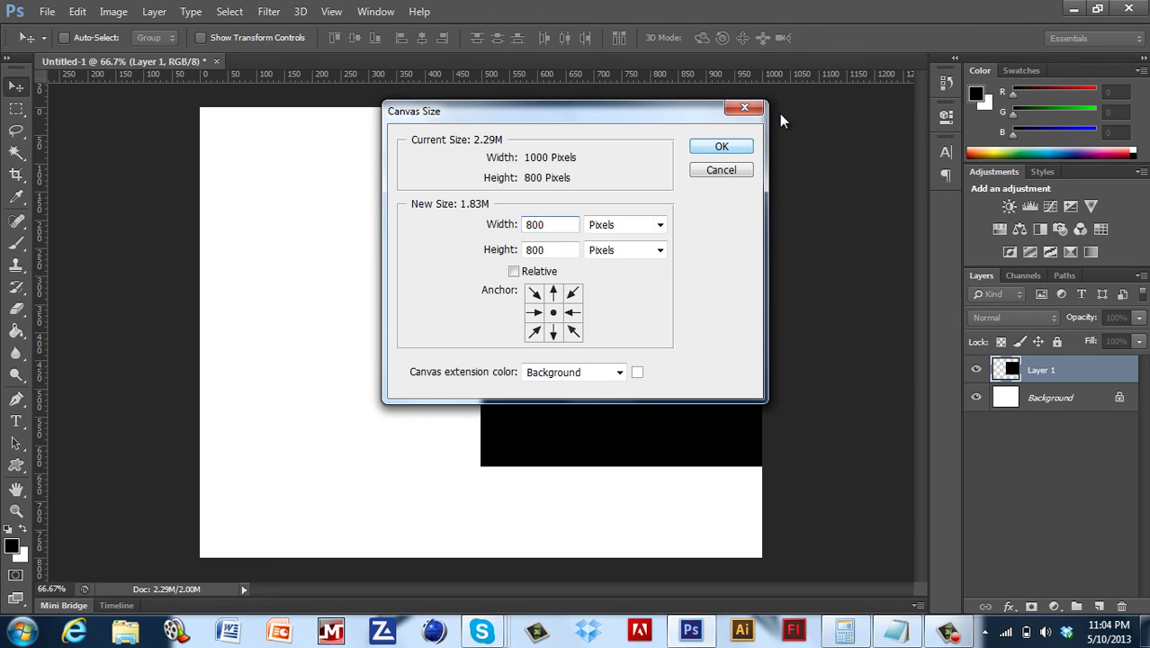
{"action": "left_click", "coordinate": [723, 148]}
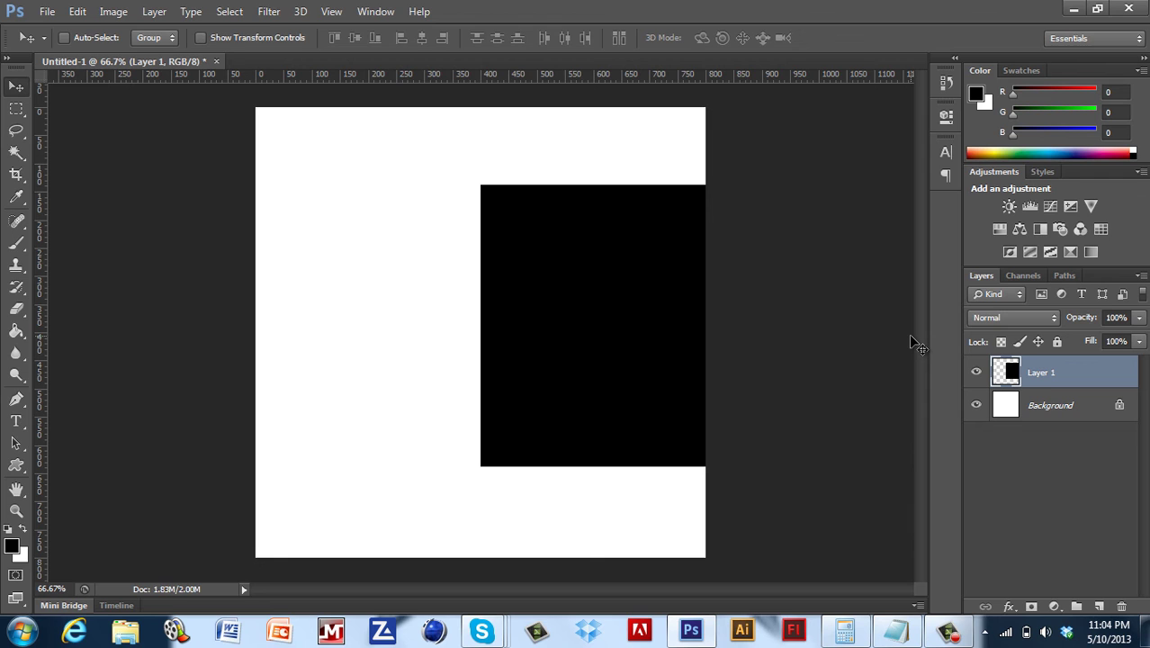
{"action": "key", "text": "ctrl+z"}
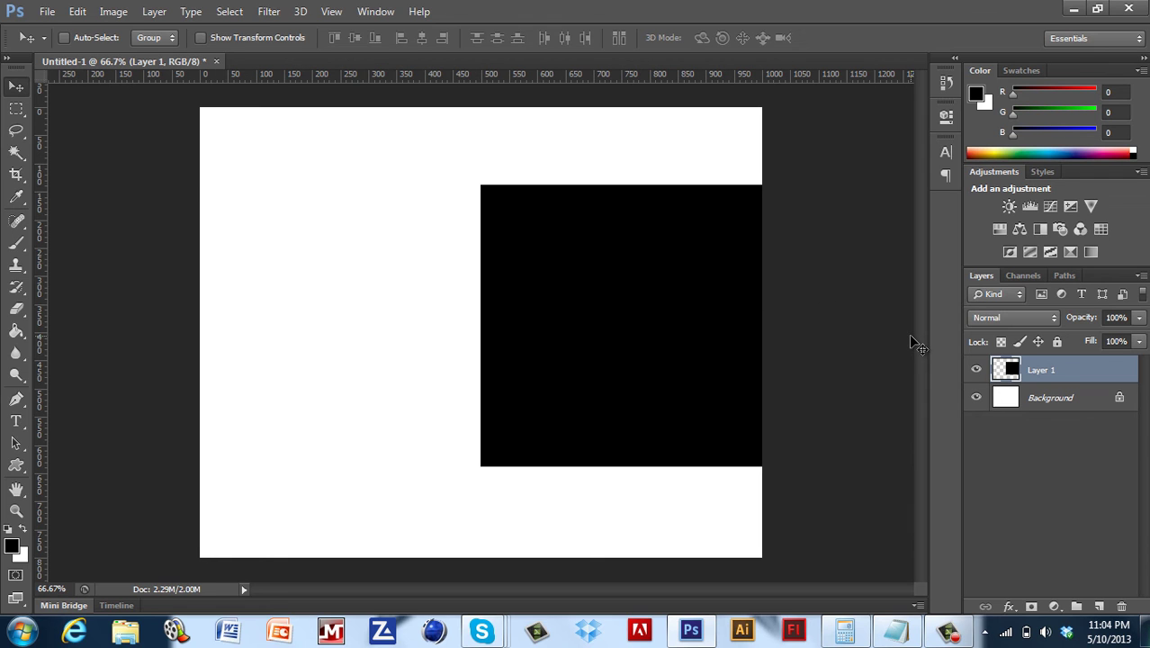
Crop the canvas to 800 × 800 anchored middle-right, then move the black square left toward centre
{"action": "left_click", "coordinate": [117, 16]}
{"action": "left_click", "coordinate": [146, 150]}
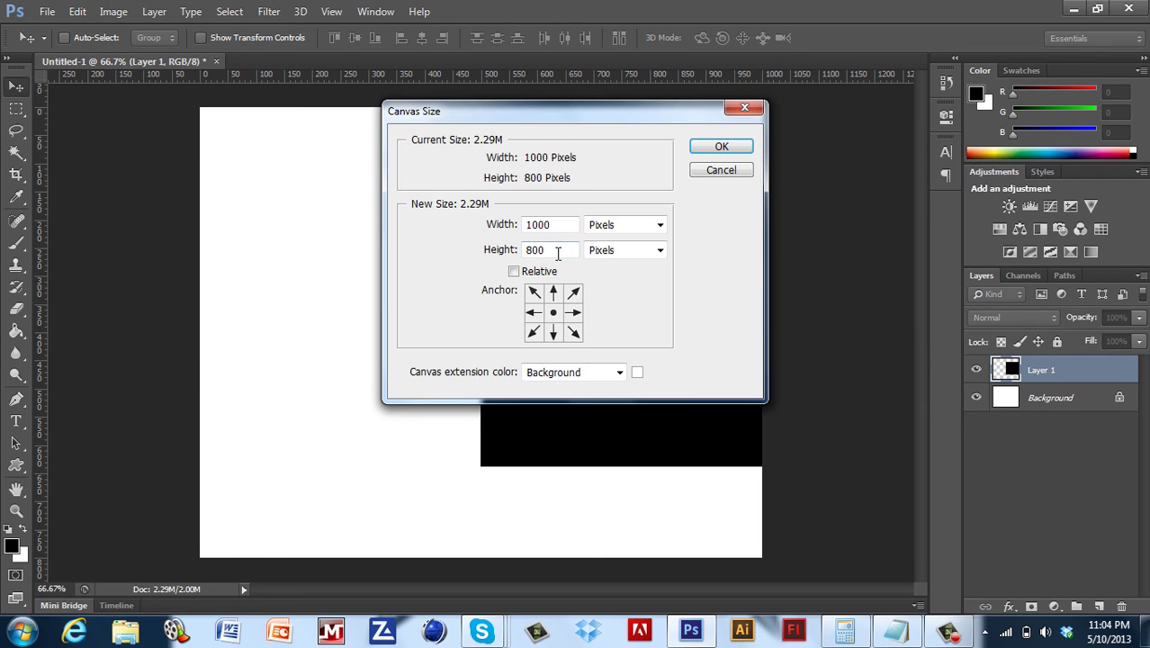
{"action": "left_click", "coordinate": [573, 314]}
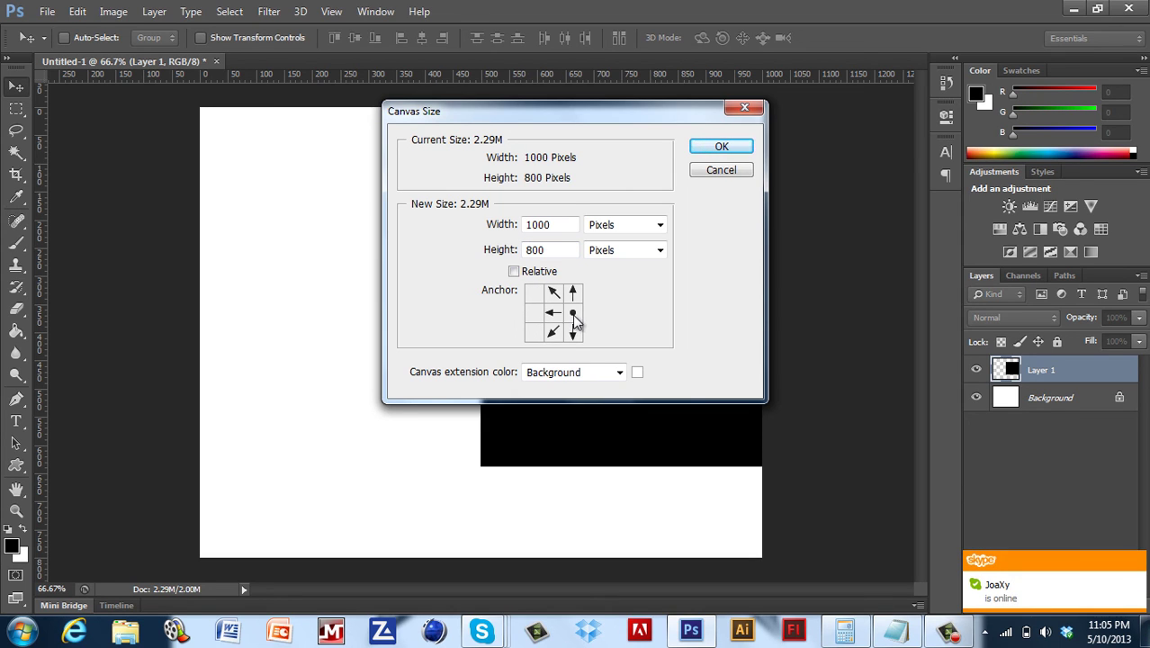
{"action": "left_click_drag", "start_coordinate": [562, 224], "coordinate": [456, 222]}
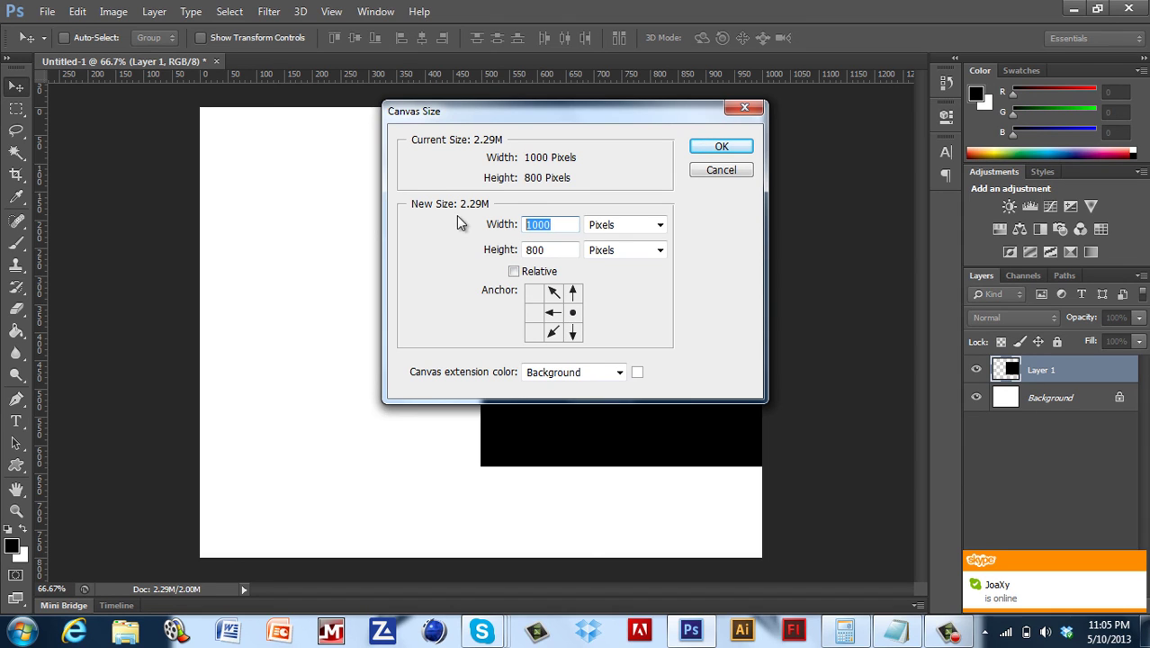
{"action": "type", "text": "800"}
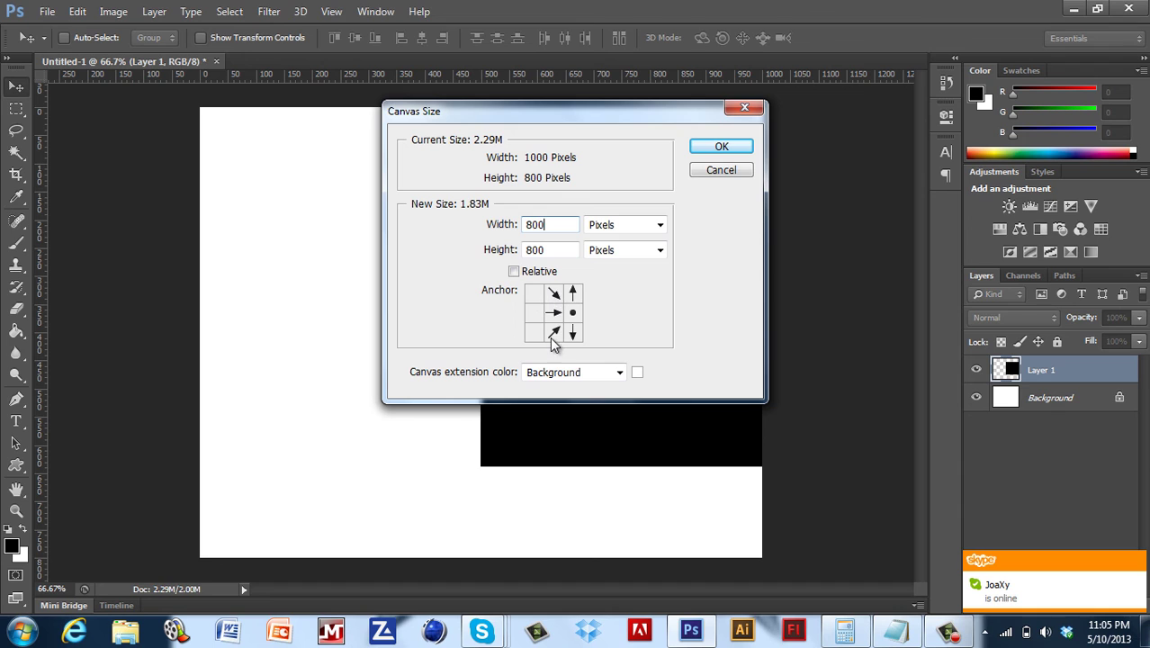
{"action": "left_click", "coordinate": [711, 150]}
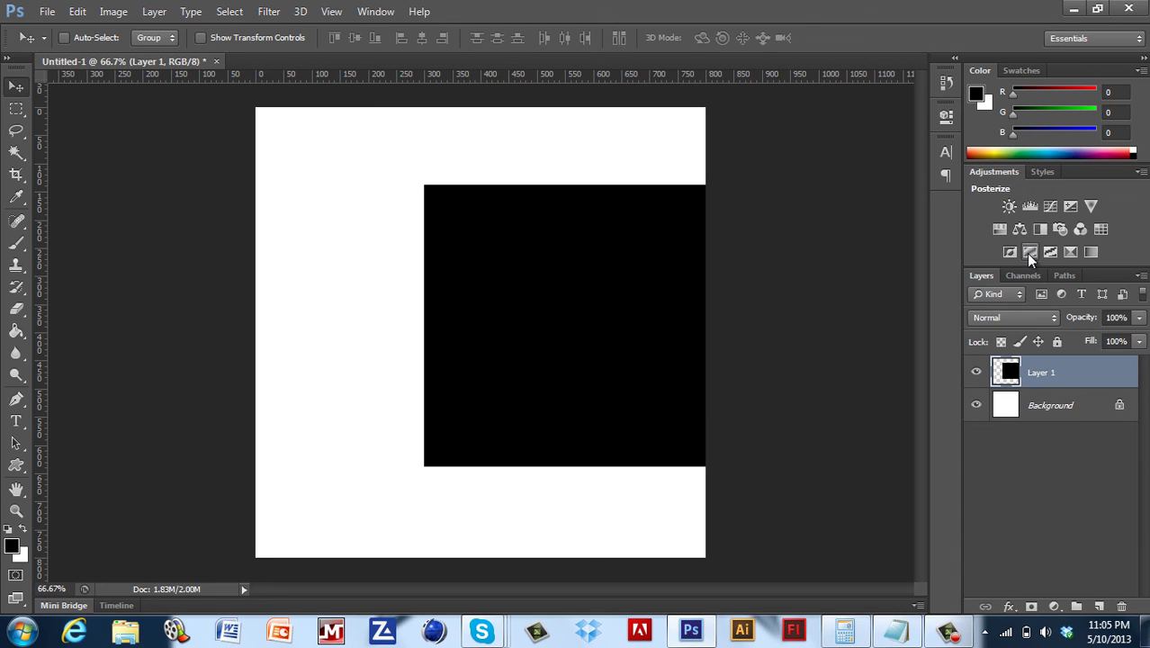
{"action": "left_click_drag", "start_coordinate": [552, 363], "coordinate": [517, 360]}
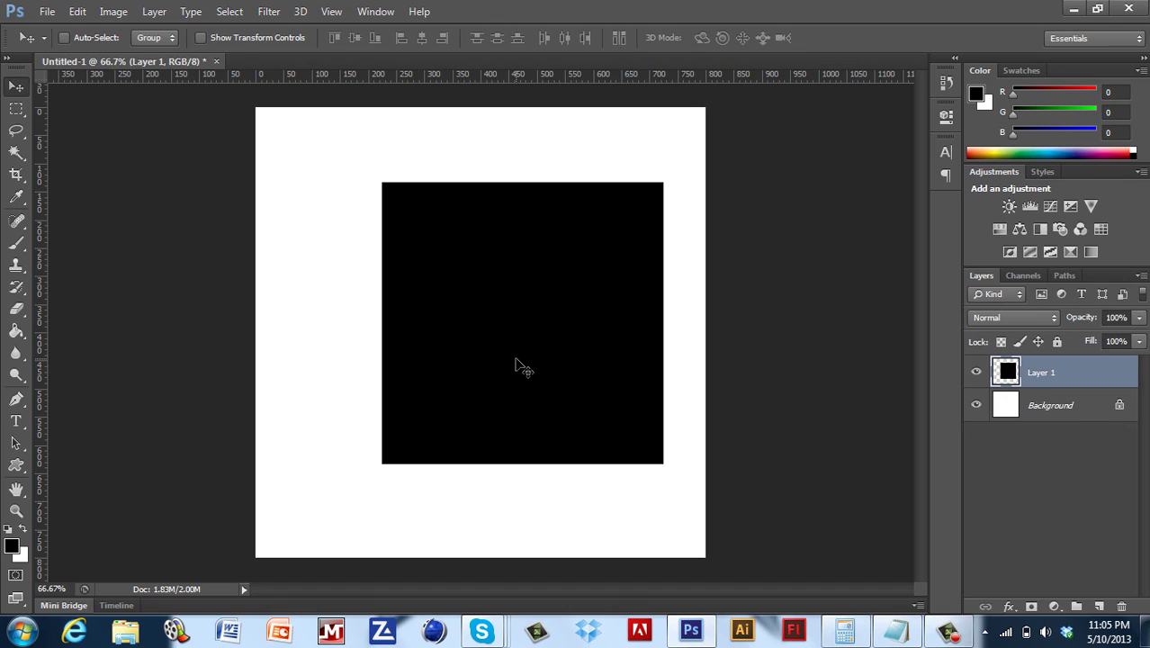
Undo the square move and step back in History to the centred square on 1000 × 800
{"action": "key", "text": "ctrl+z"}
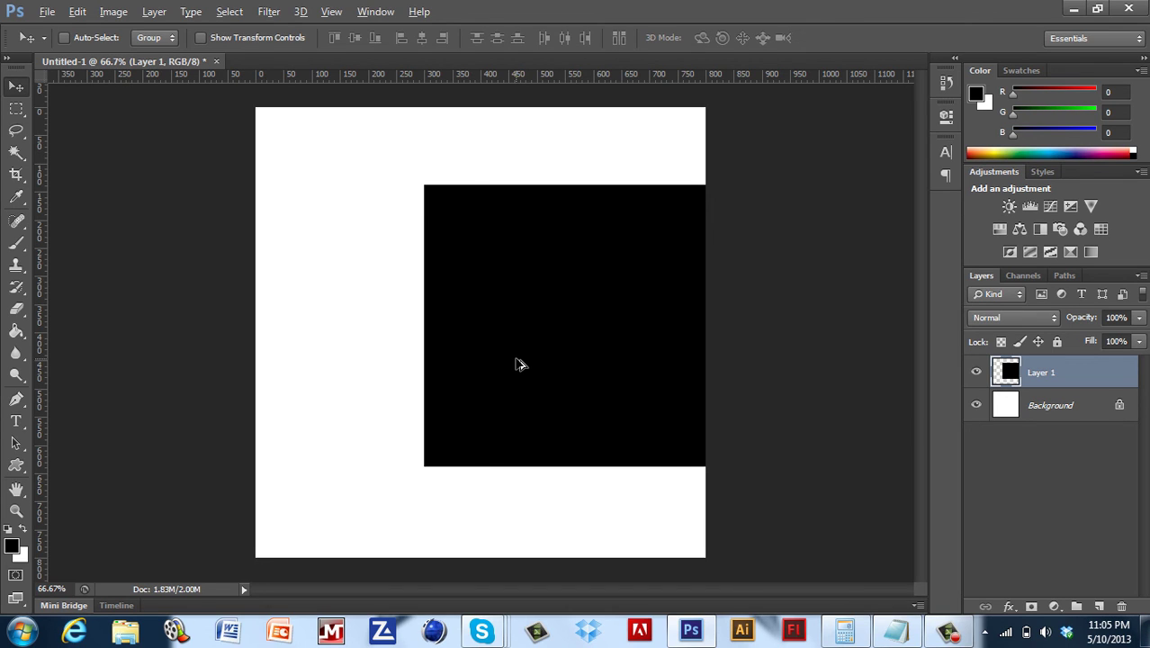
{"action": "key", "text": "ctrl+alt+z"}
{"action": "key", "text": "ctrl+alt+z"}
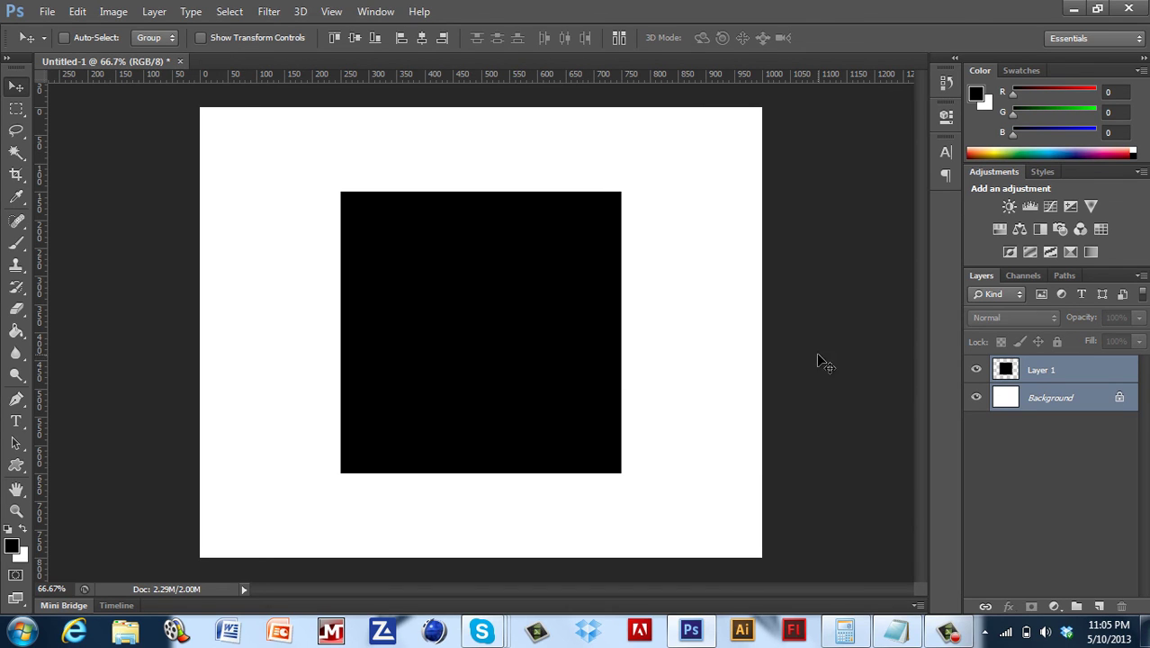